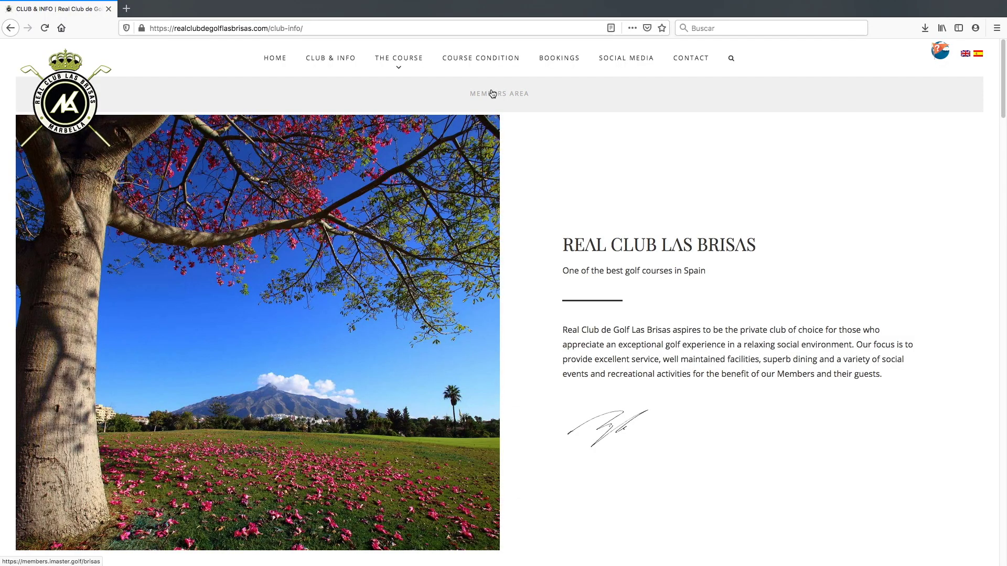
# - Open the club's members area and sign in with the prefilled username and password
pyautogui.click(492, 94)
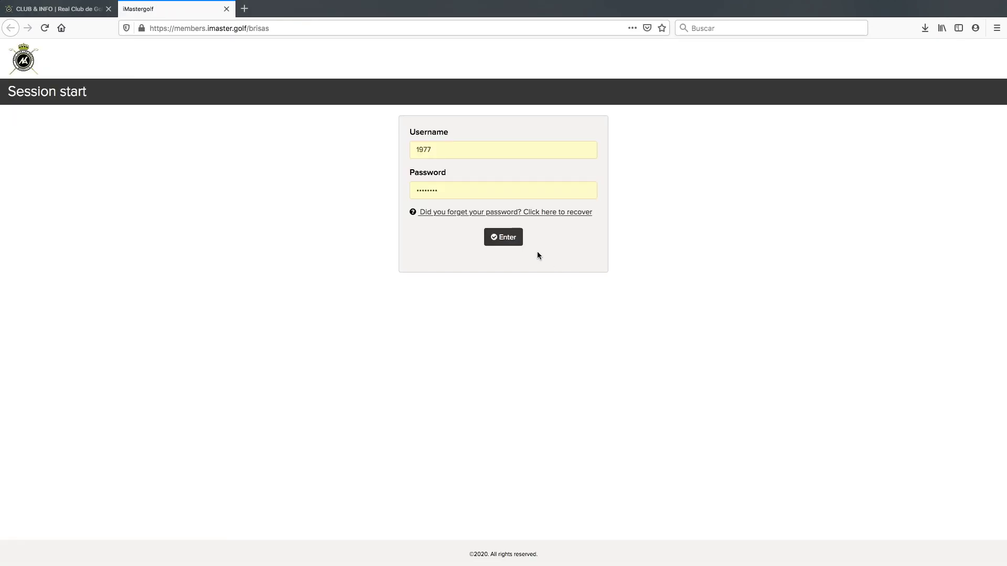
pyautogui.click(509, 238)
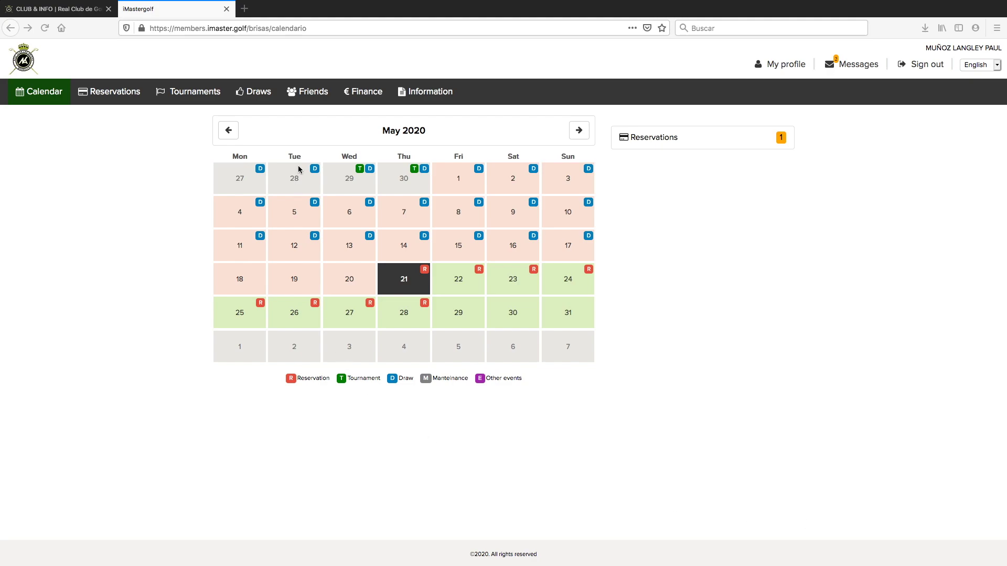
# - Find a club member by surname and add the matching member to the friends list
pyautogui.click(310, 94)
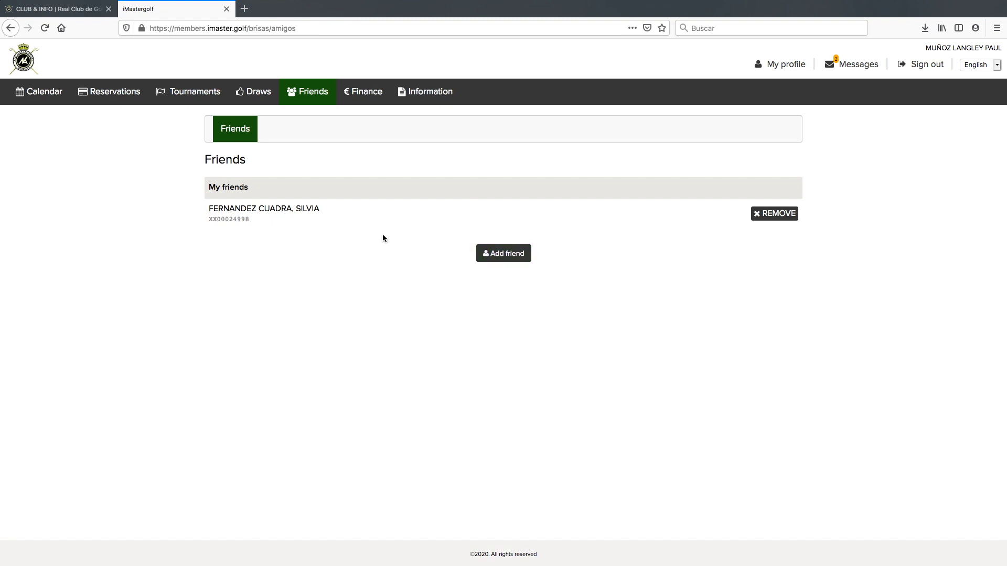
pyautogui.click(515, 259)
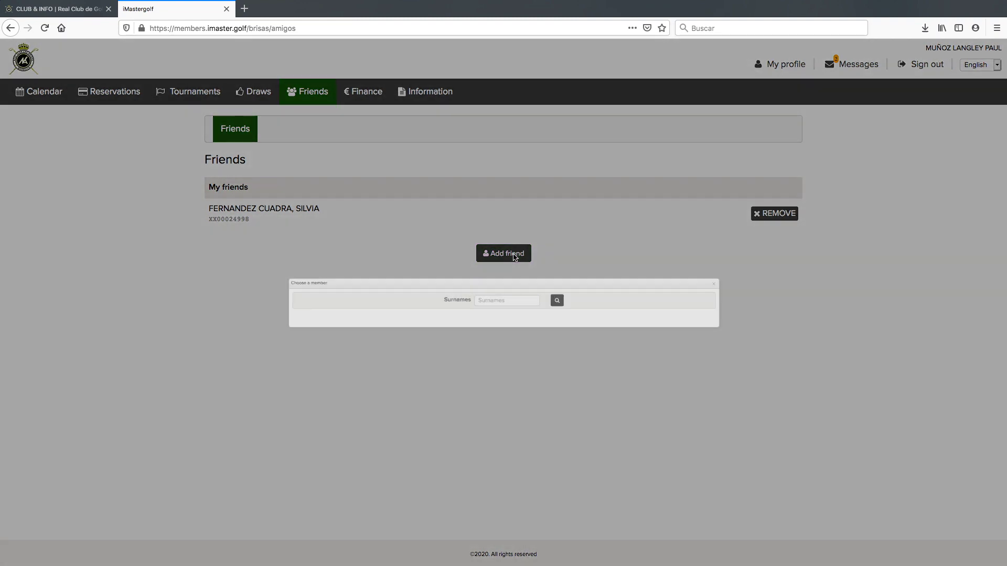
pyautogui.click(489, 299)
pyautogui.write('De Miguel')
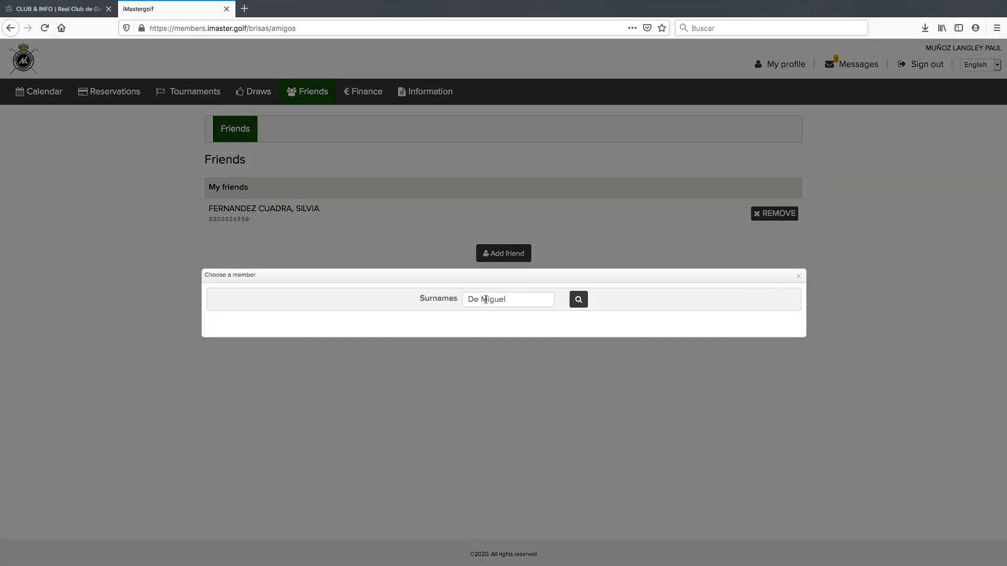
pyautogui.click(579, 301)
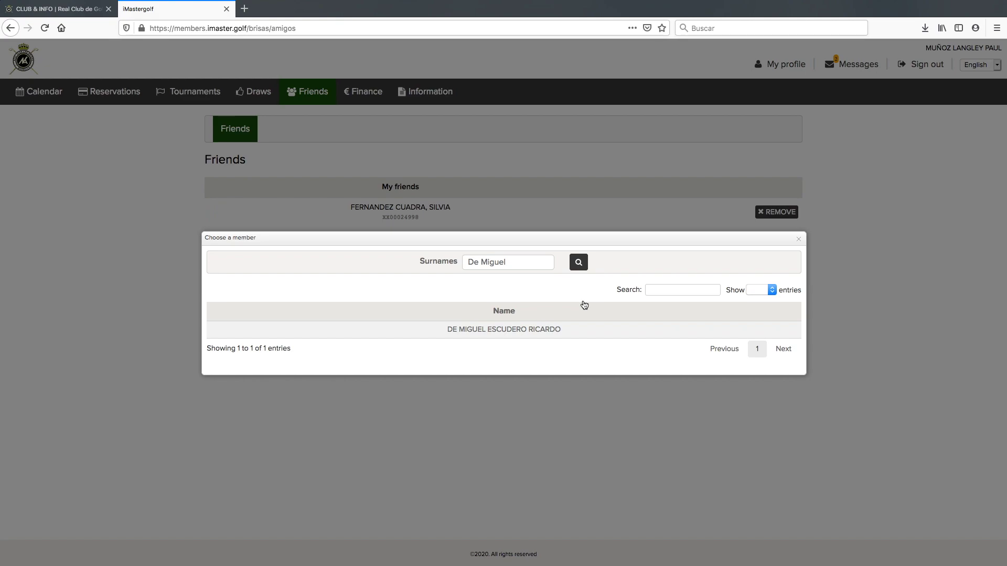
pyautogui.click(533, 330)
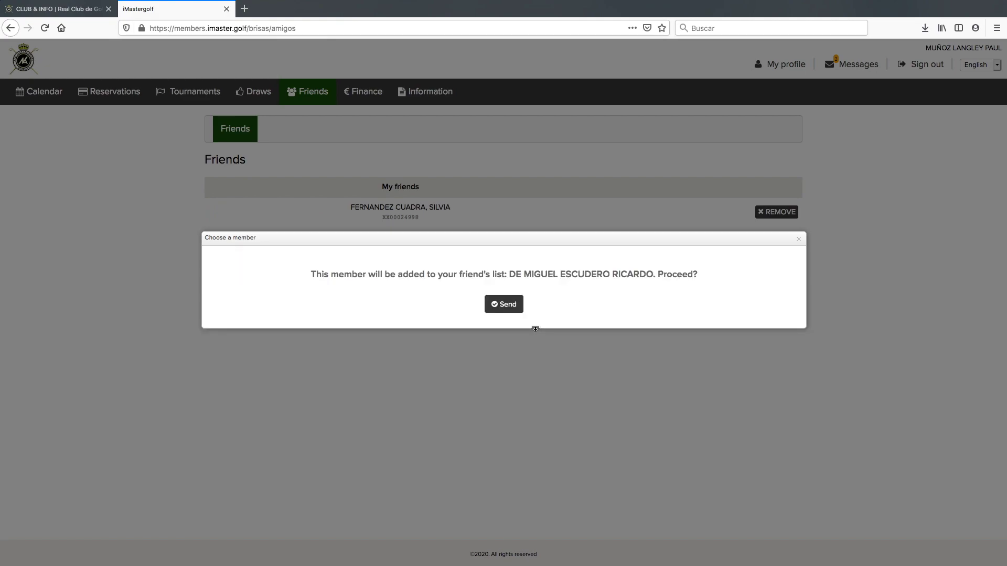
pyautogui.click(510, 307)
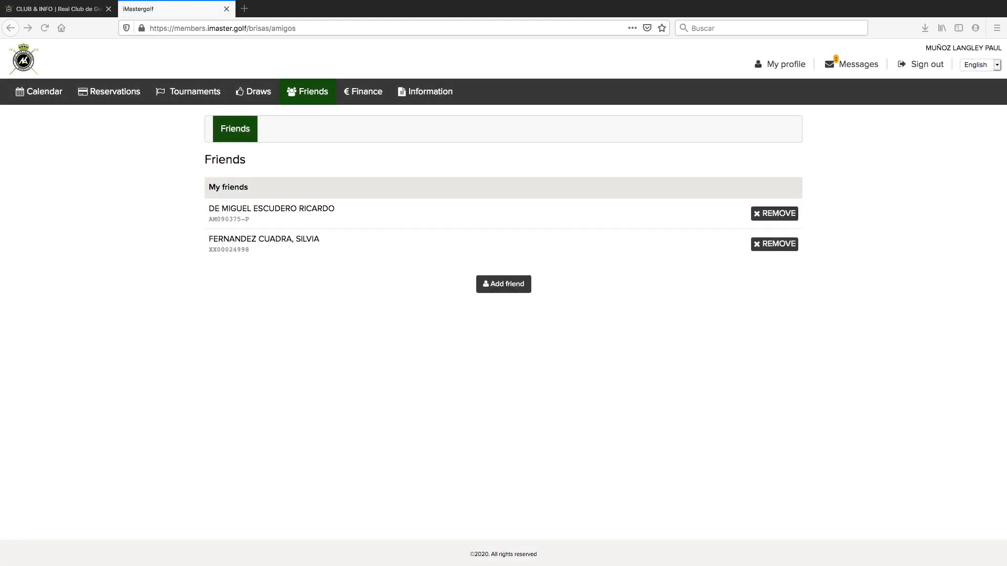
# - Search for another member by partial surname and add the fourth match to the friends list
pyautogui.click(498, 286)
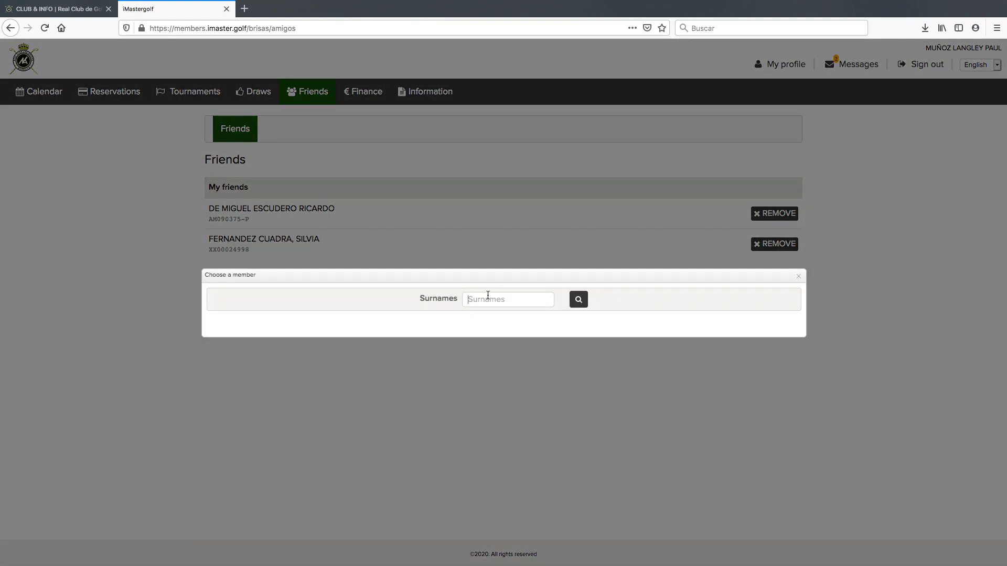
pyautogui.write('Fernande')
pyautogui.click(579, 306)
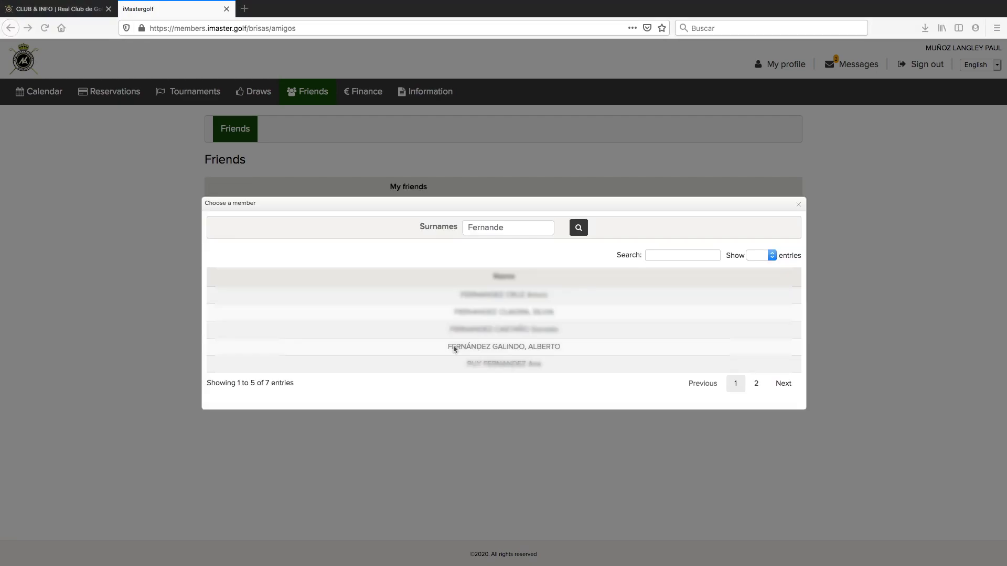
pyautogui.click(473, 346)
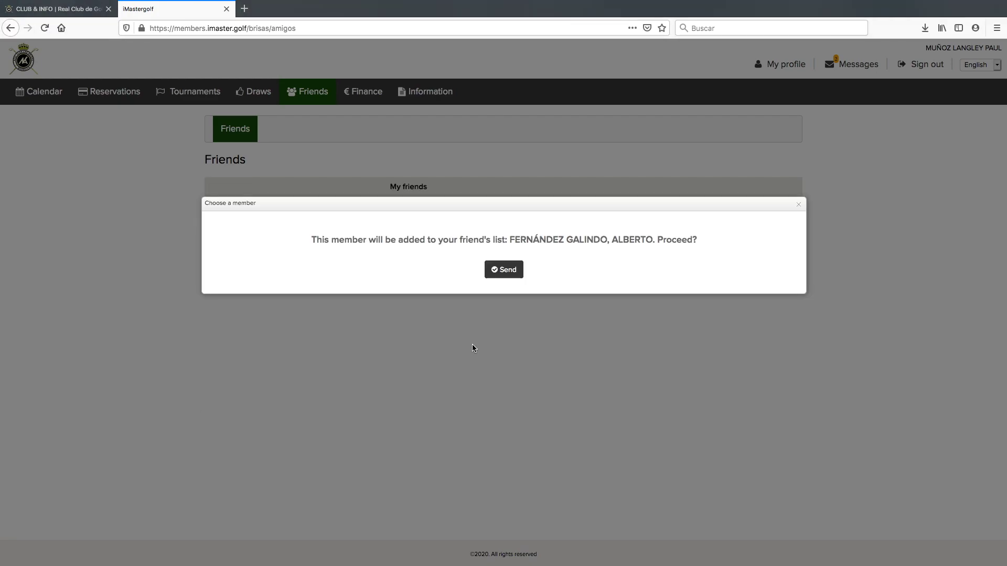
pyautogui.click(515, 272)
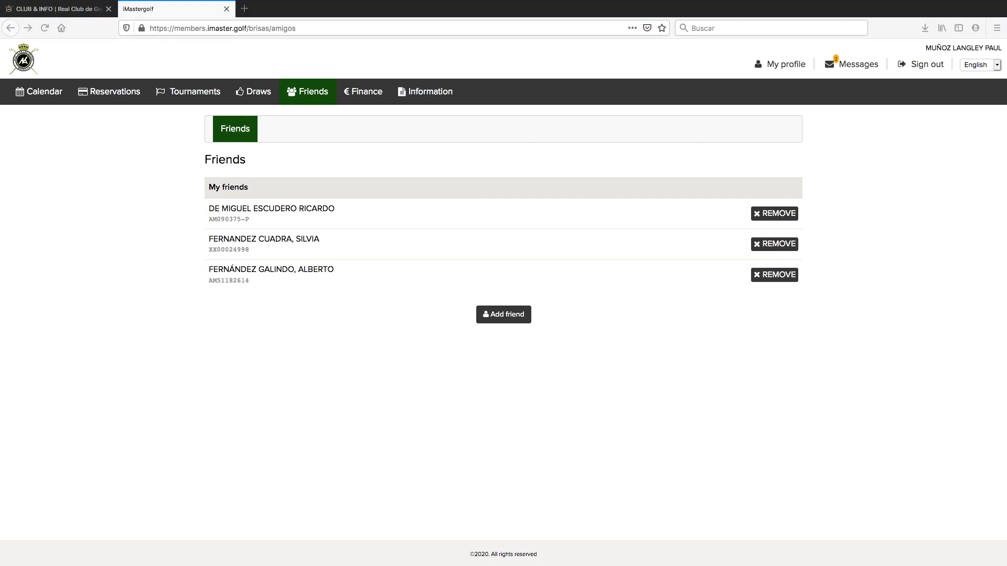
# - Start a tee time booking from the calendar for 24/05/2020
pyautogui.click(40, 95)
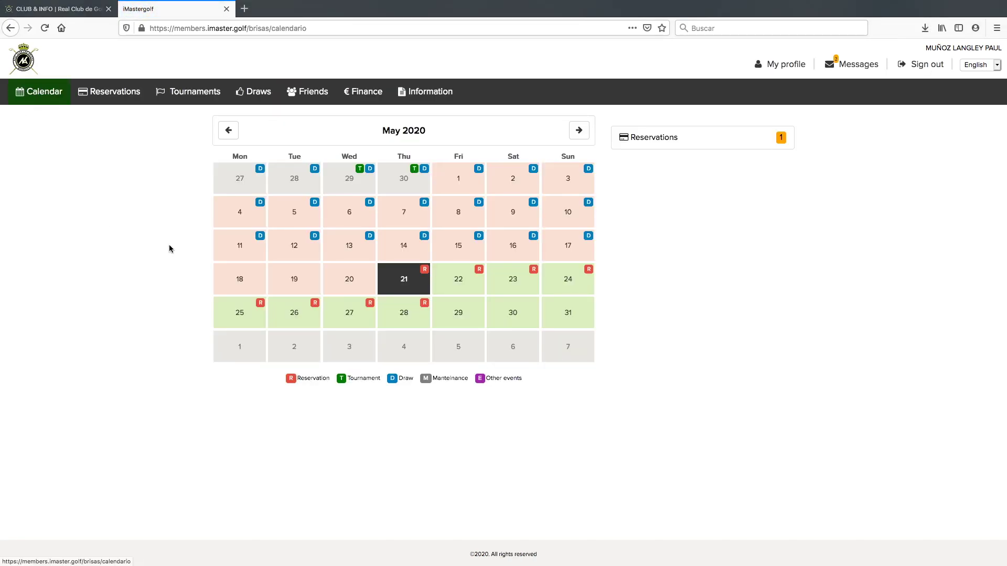
pyautogui.click(571, 289)
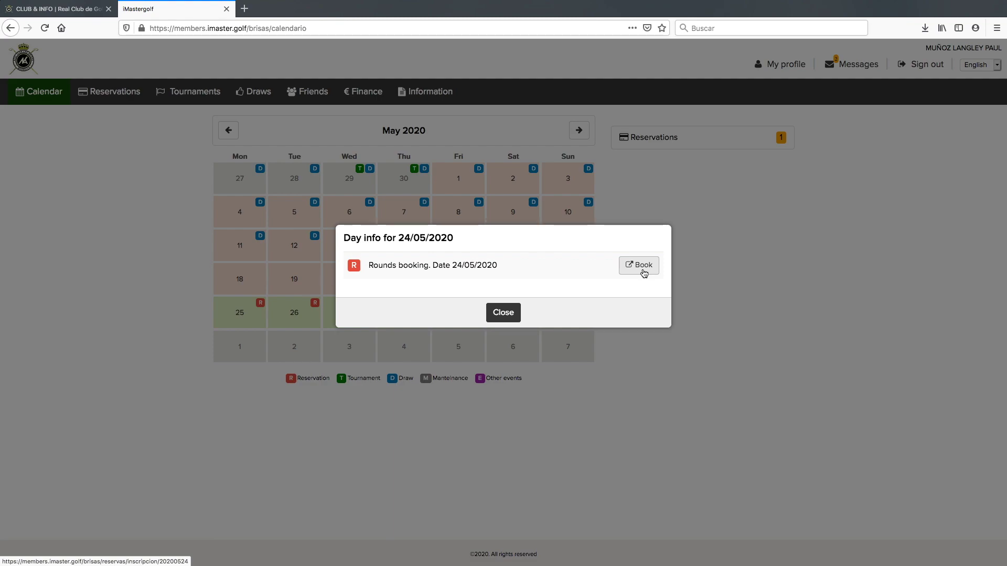
pyautogui.click(643, 272)
pyautogui.moveTo(559, 196); pyautogui.dragTo(506, 196)
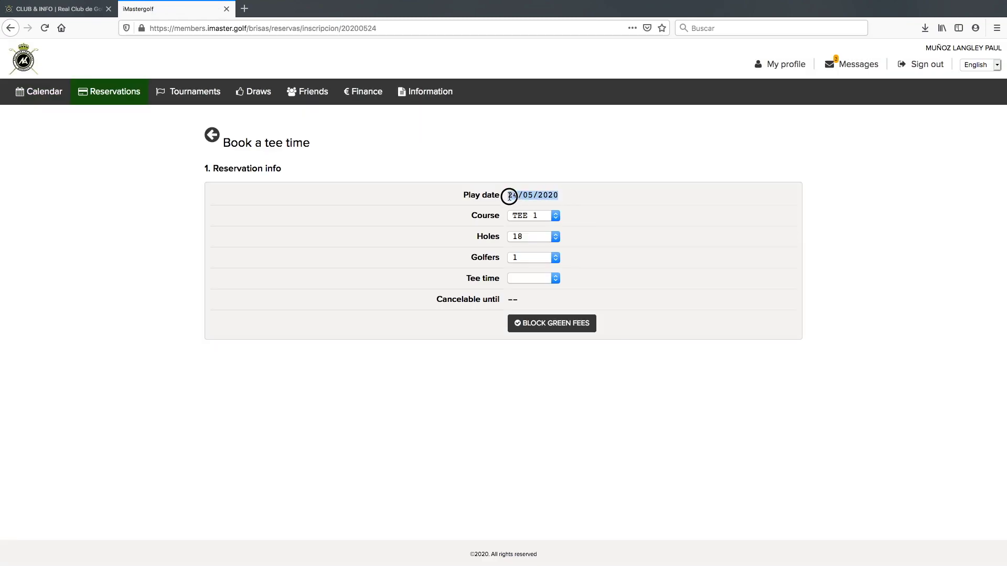
# - Set the booking to 4 golfers on TEE 1 with a 13:45 tee time and block the green fees
pyautogui.click(556, 216)
pyautogui.click(567, 219)
pyautogui.click(535, 257)
pyautogui.click(530, 290)
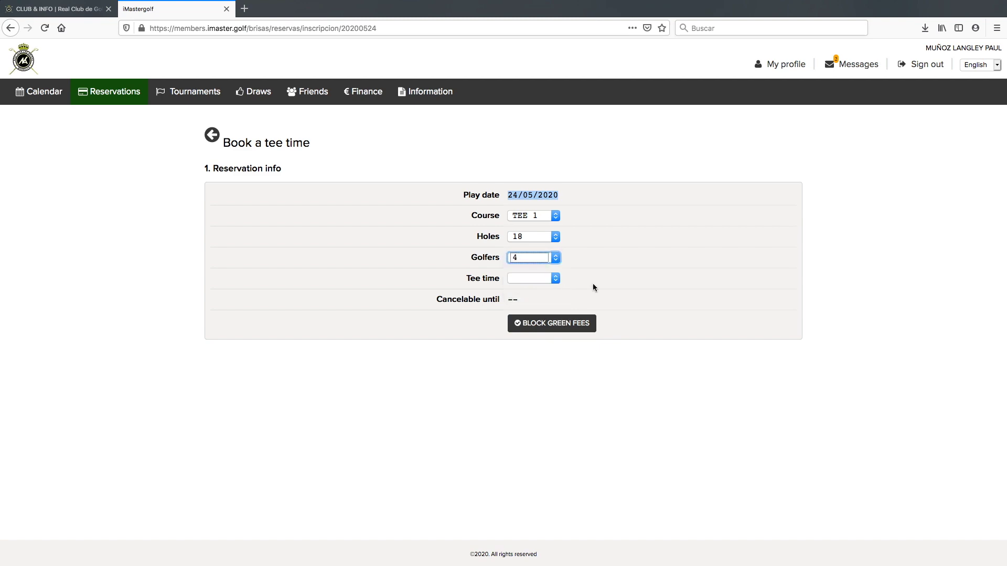
pyautogui.click(556, 279)
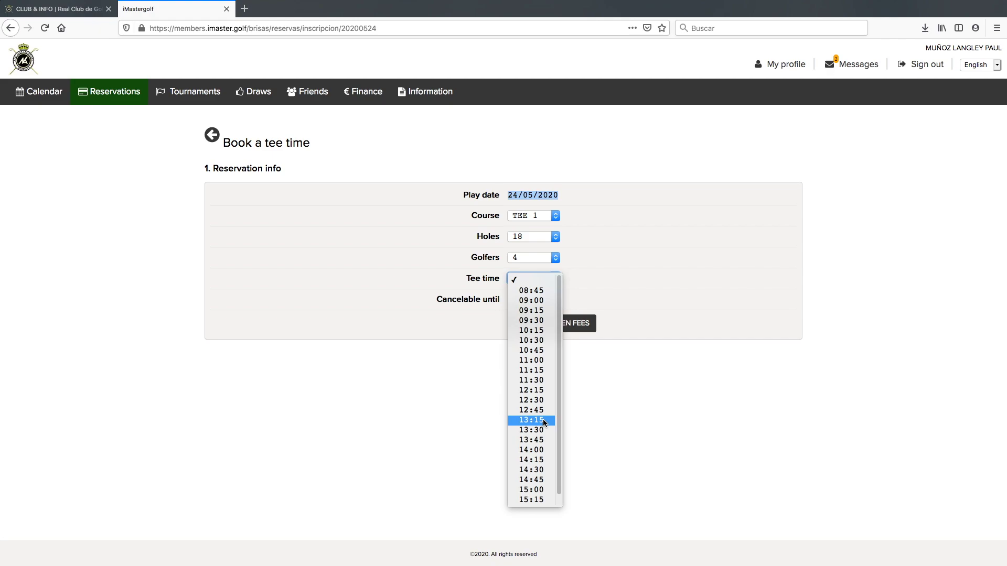
pyautogui.click(542, 442)
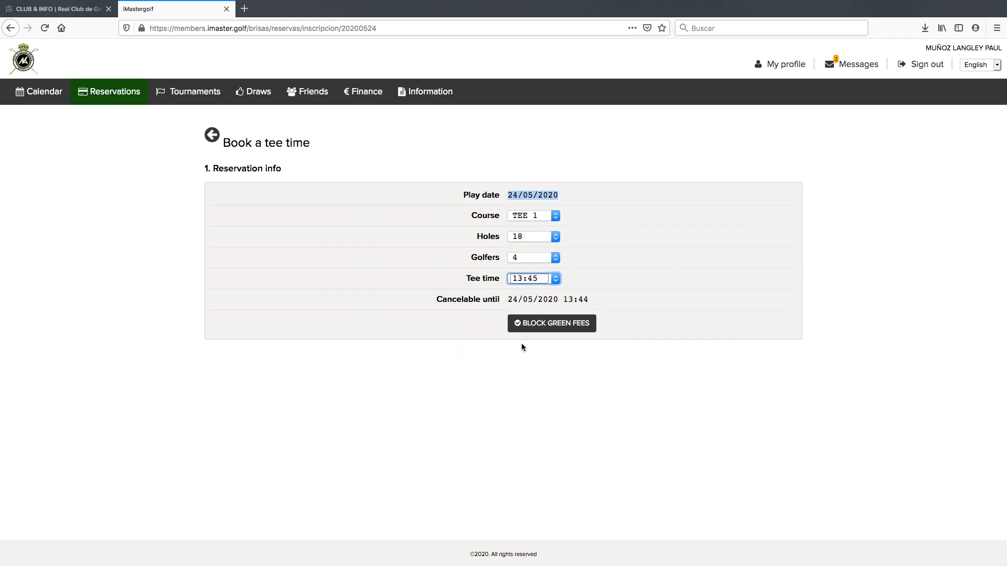
pyautogui.click(544, 324)
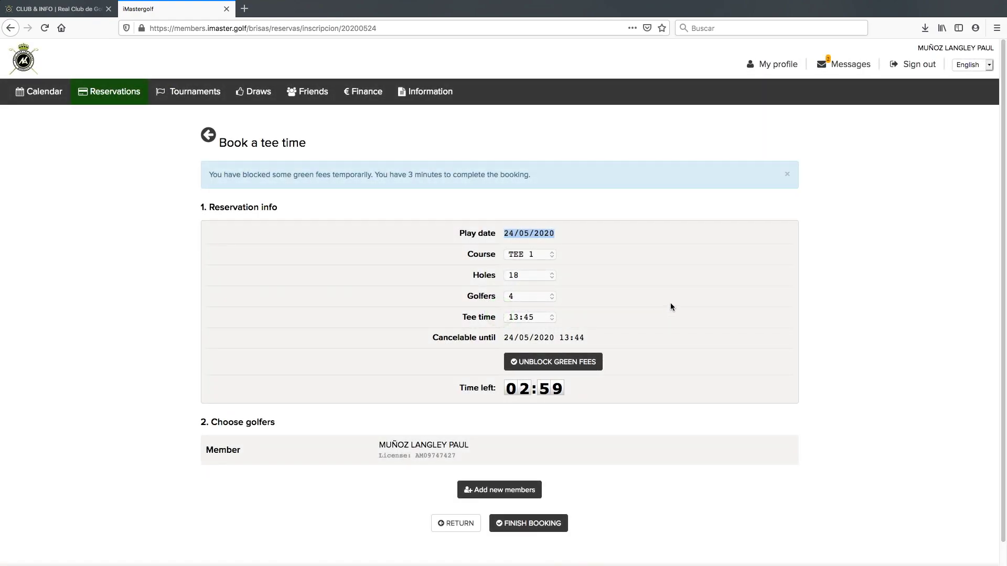
# - Add the first friend on the list to the booking as a golfer
pyautogui.scroll(-1, 671, 304)
pyautogui.scroll(-1, 675, 302)
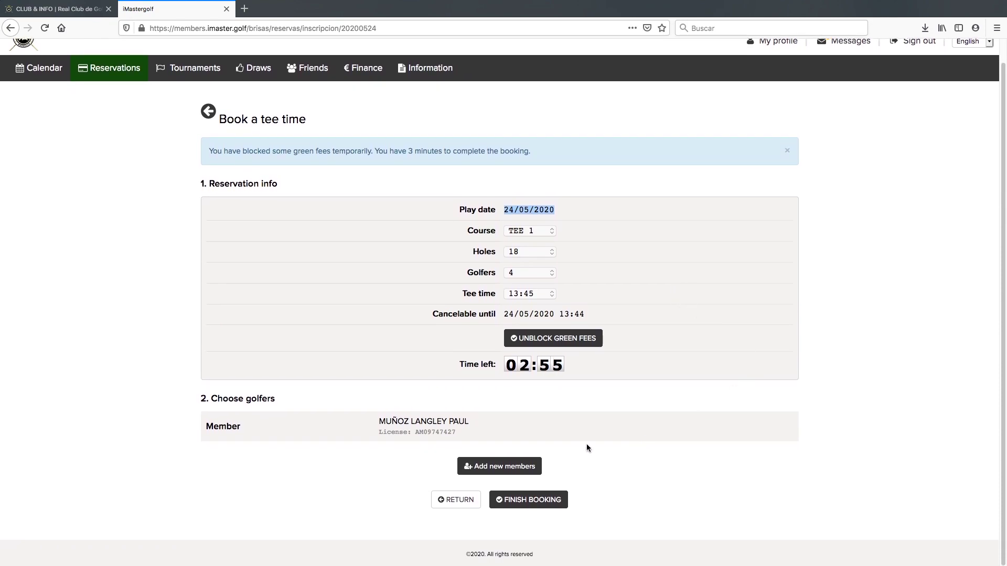
pyautogui.click(500, 473)
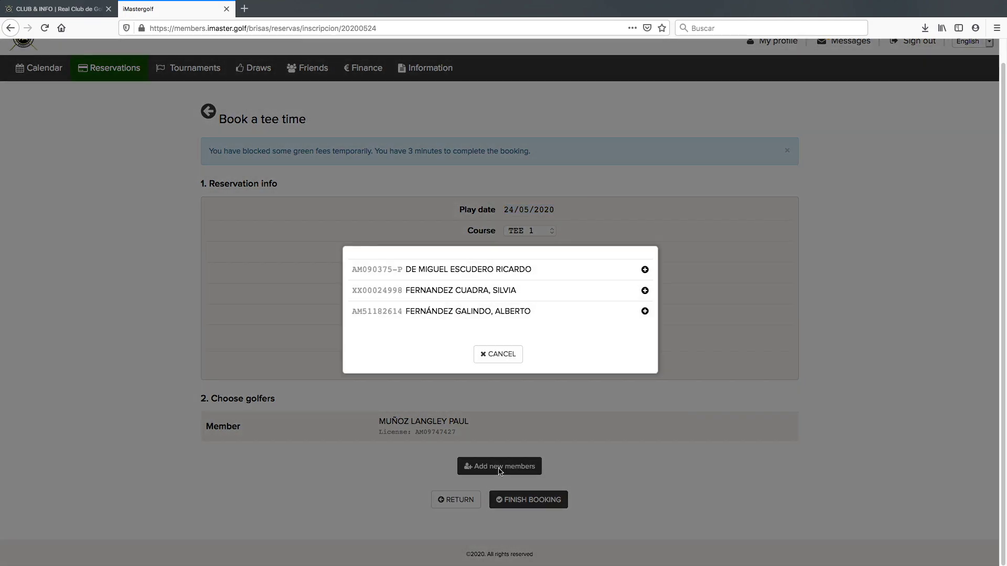
pyautogui.click(495, 273)
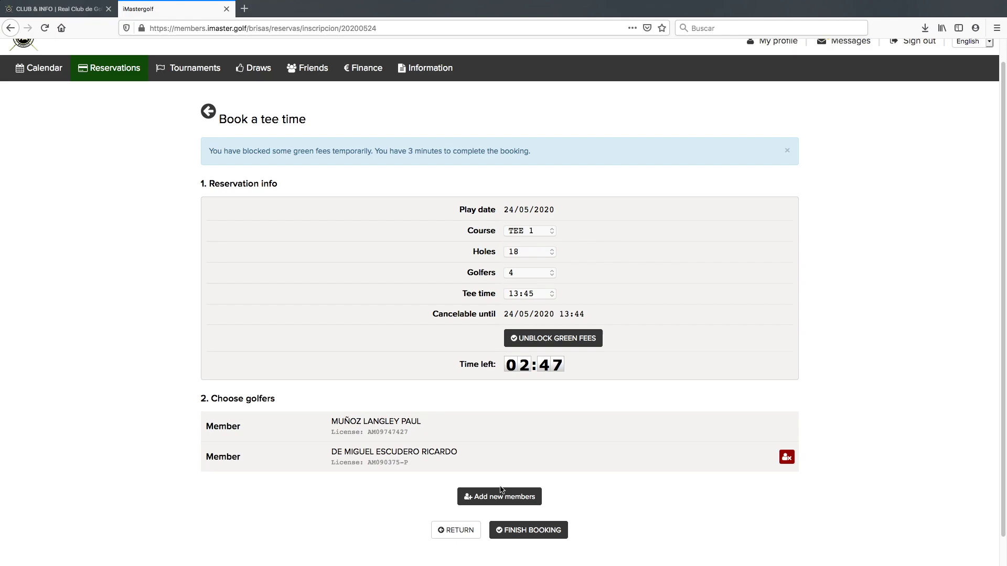
# - Try to add the already included friend to the same booking a second time
pyautogui.click(495, 502)
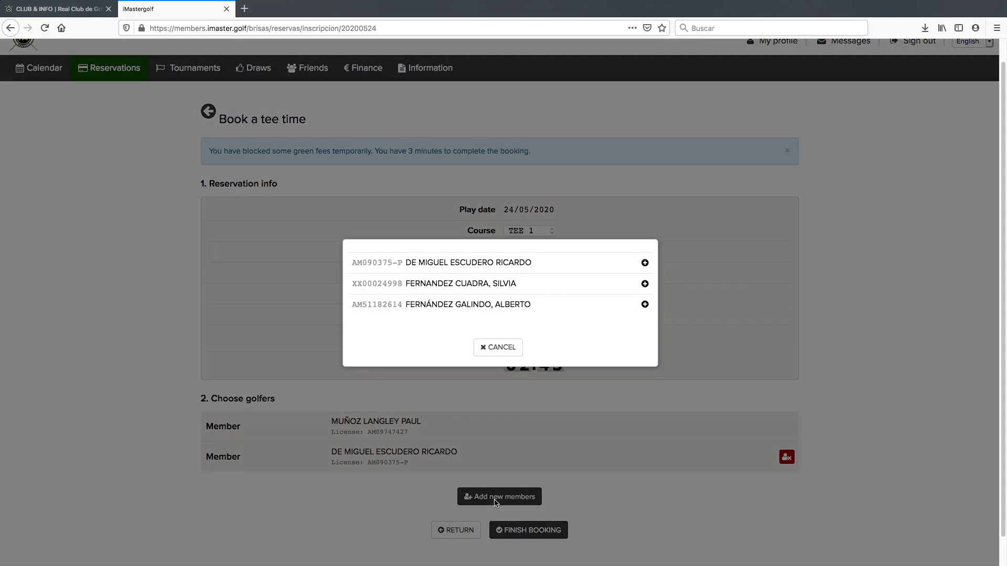
pyautogui.click(450, 265)
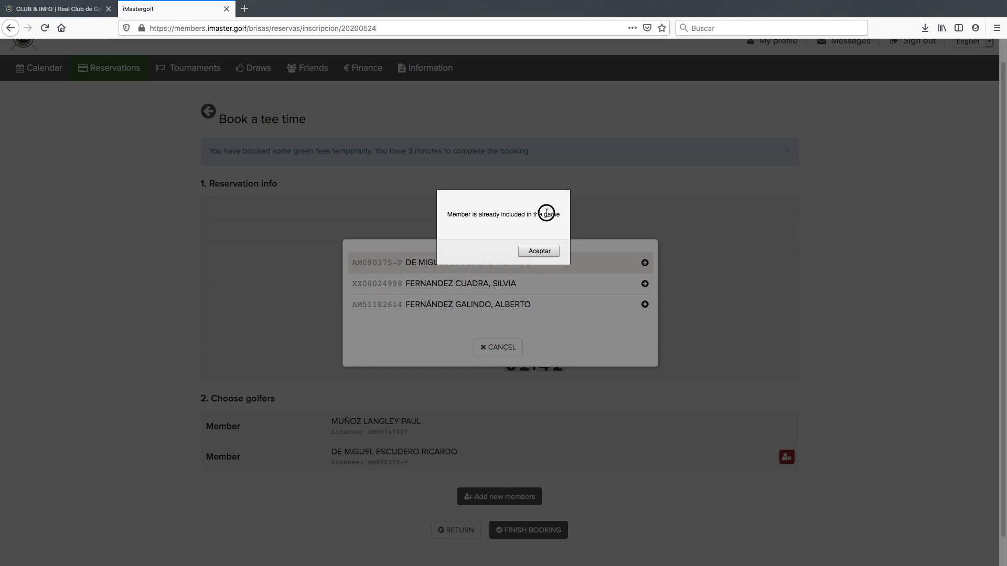
pyautogui.moveTo(557, 215); pyautogui.dragTo(454, 218)
pyautogui.click(533, 250)
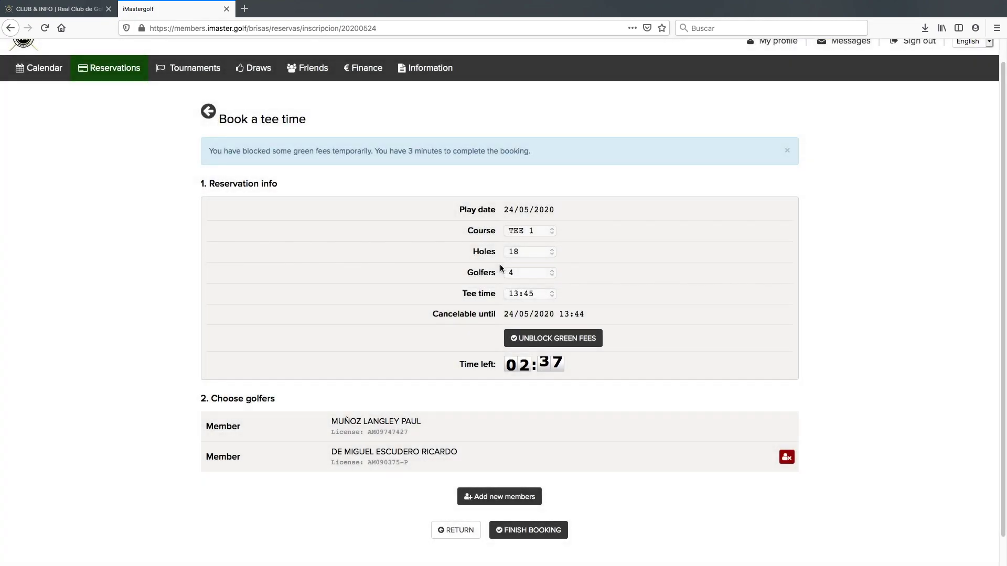
# - Add the second and third friends on the list as the remaining golfers
pyautogui.click(491, 498)
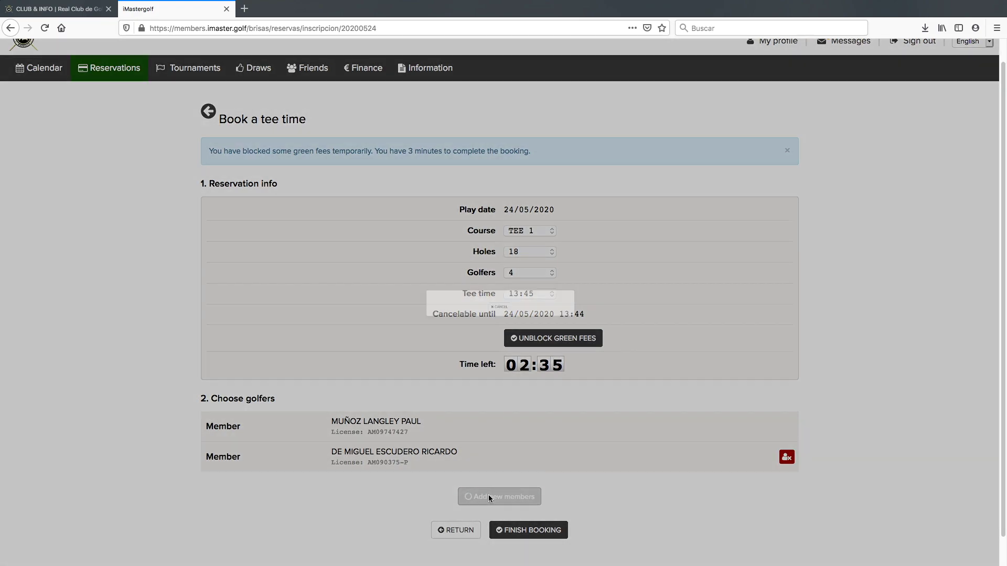
pyautogui.click(427, 285)
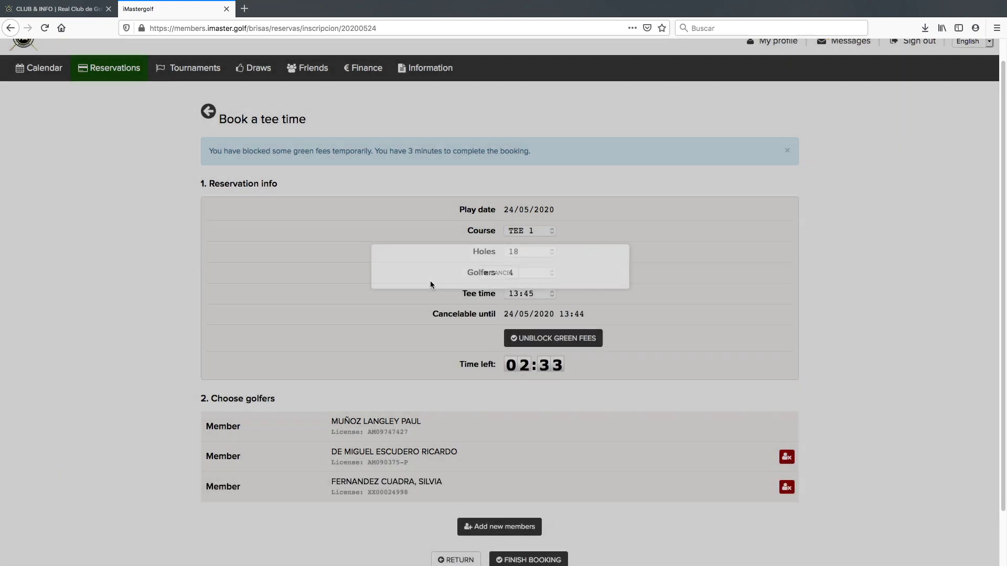
pyautogui.click(511, 533)
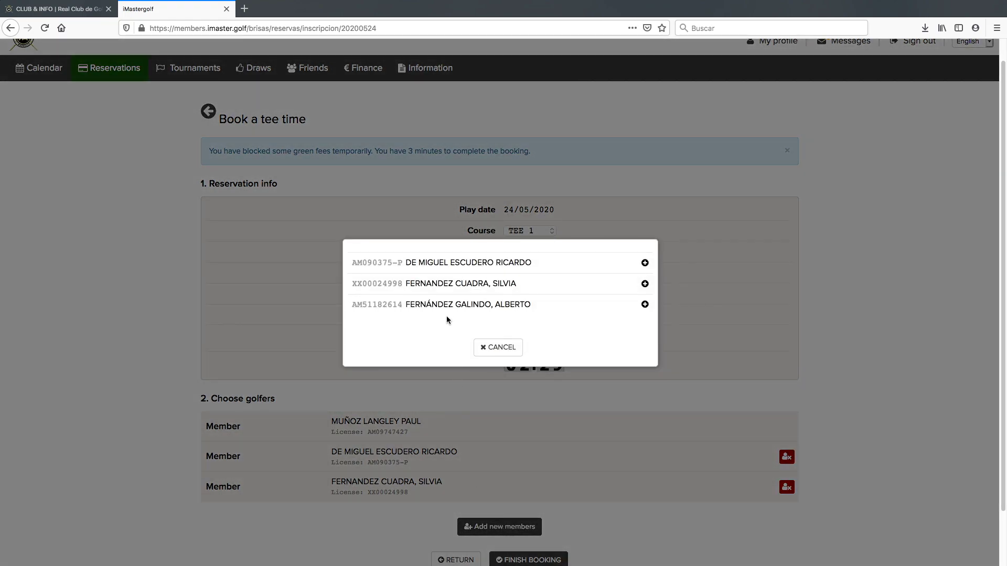
pyautogui.click(443, 308)
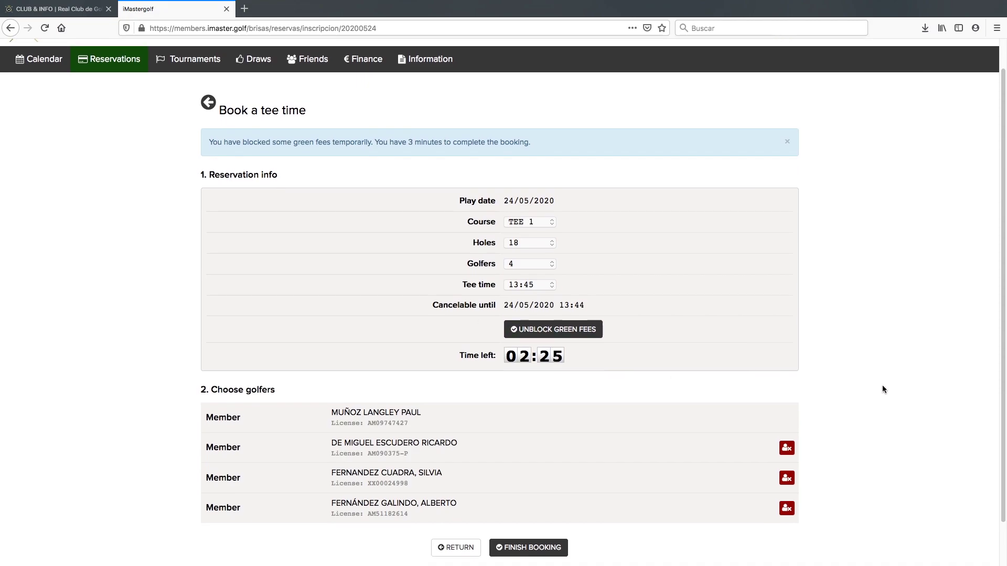
# - Finish the tee time booking for the four golfers
pyautogui.scroll(-2, 882, 385)
pyautogui.click(530, 500)
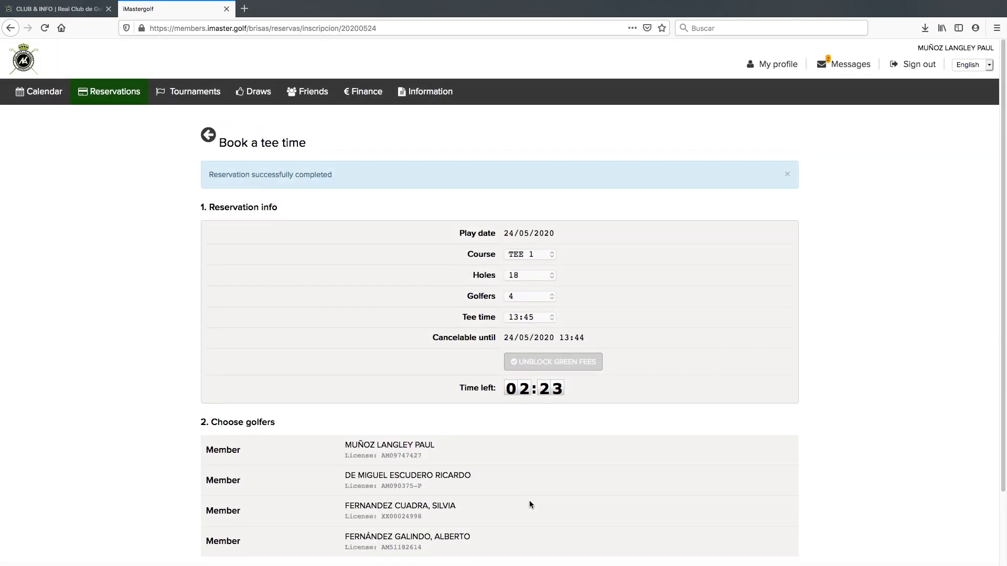
pyautogui.moveTo(209, 173); pyautogui.dragTo(340, 177)
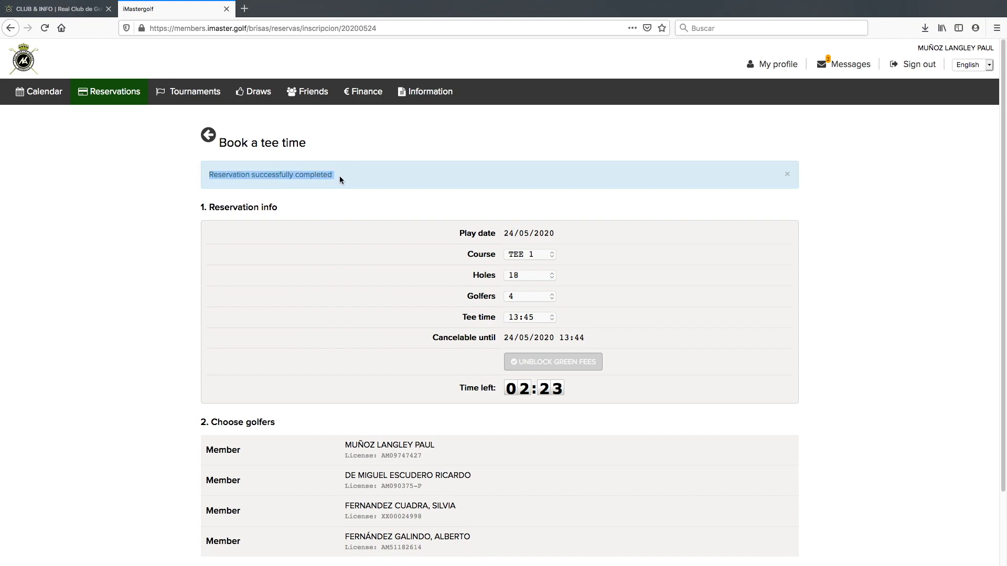
# - Return to the bookings list and view the details and golfers of the 24/05/2020 13:45 reservation
pyautogui.scroll(-3, 545, 304)
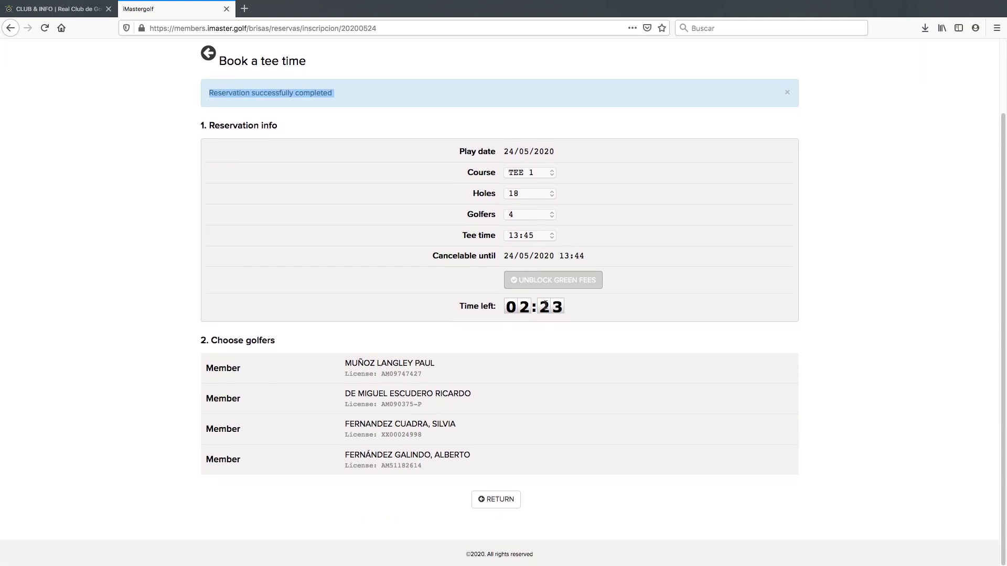
pyautogui.click(493, 501)
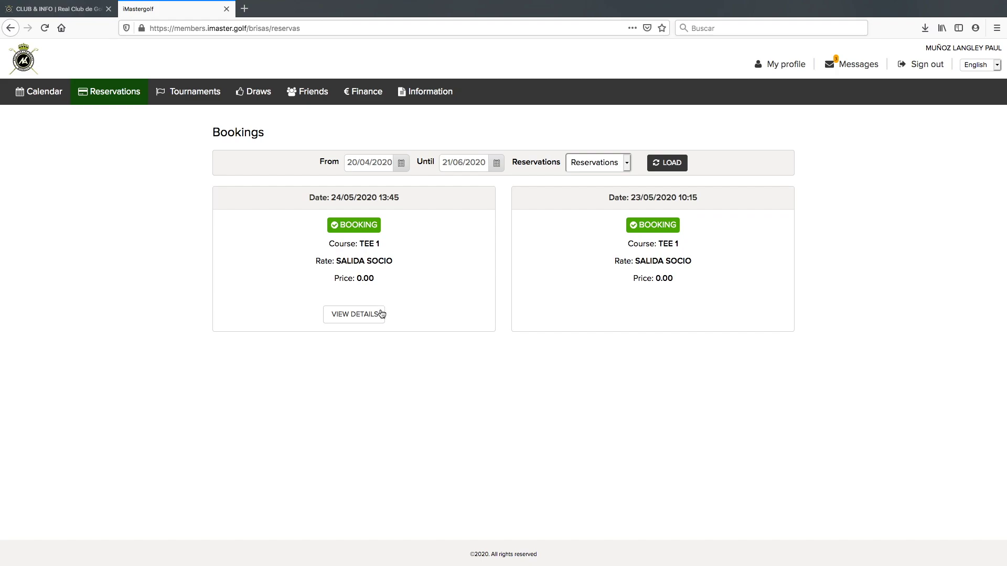
pyautogui.click(355, 320)
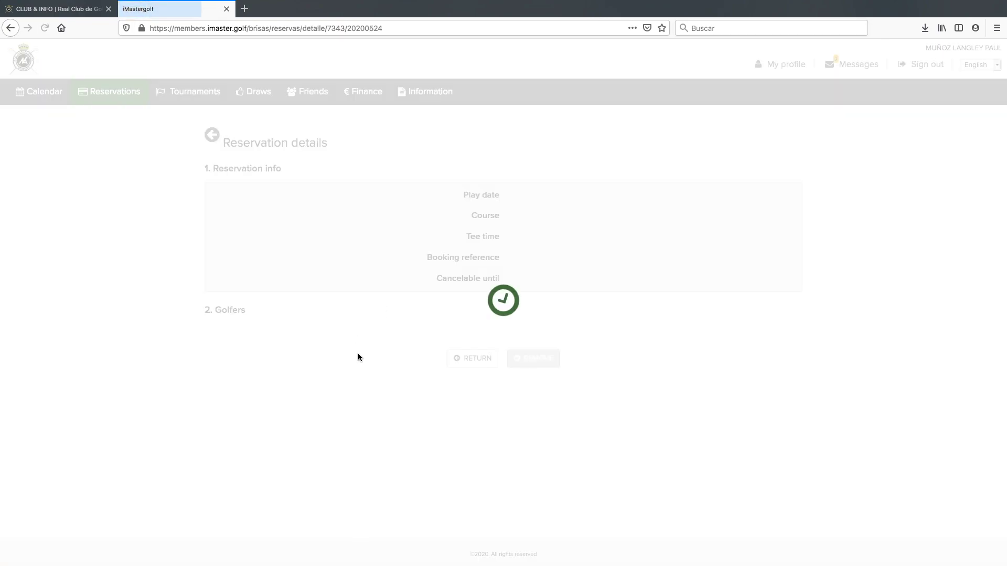
pyautogui.scroll(-2, 436, 363)
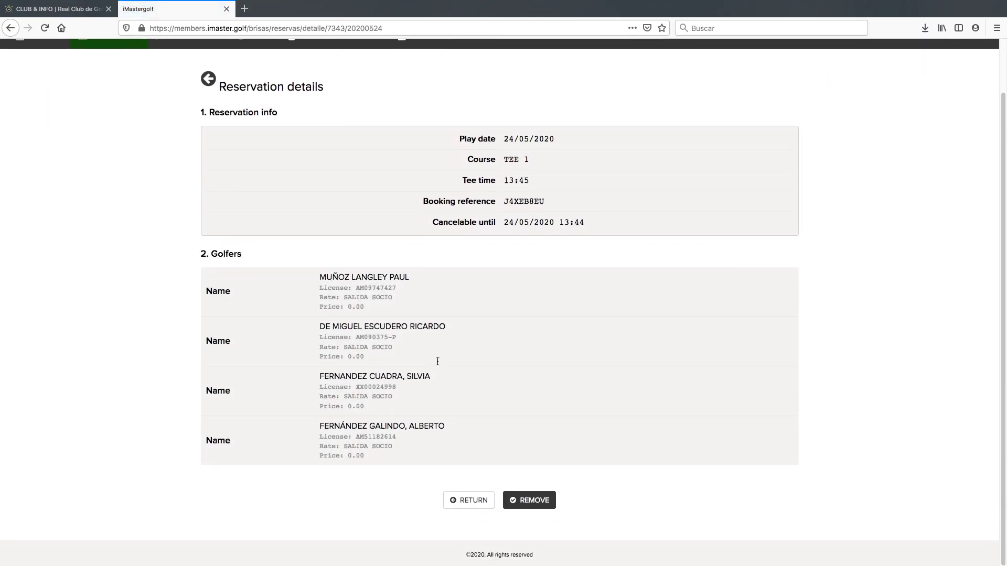
# - Cancel the 24/05/2020 13:45 reservation and return to the bookings list
pyautogui.click(528, 502)
pyautogui.moveTo(208, 176); pyautogui.dragTo(351, 176)
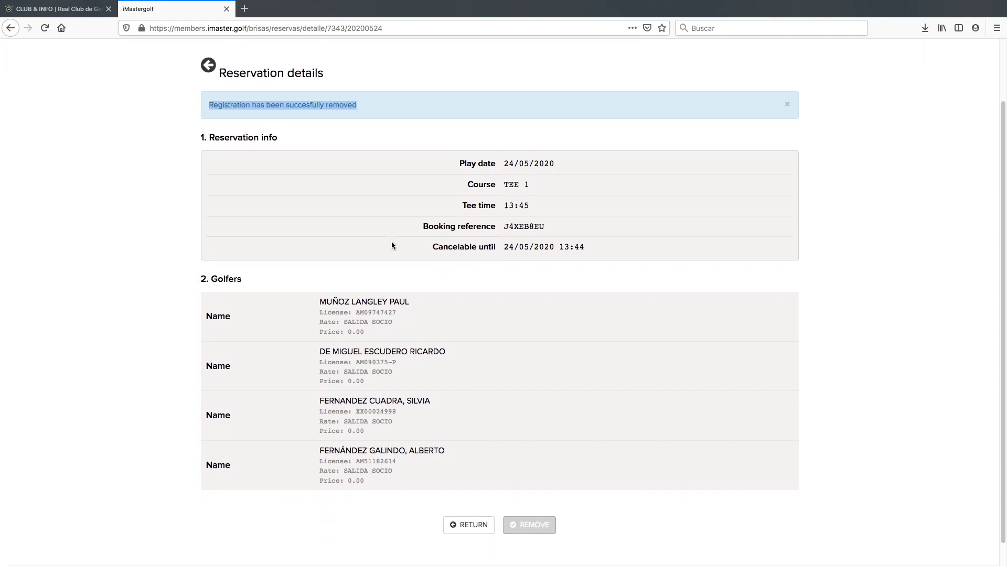
pyautogui.scroll(-1, 391, 245)
pyautogui.click(467, 503)
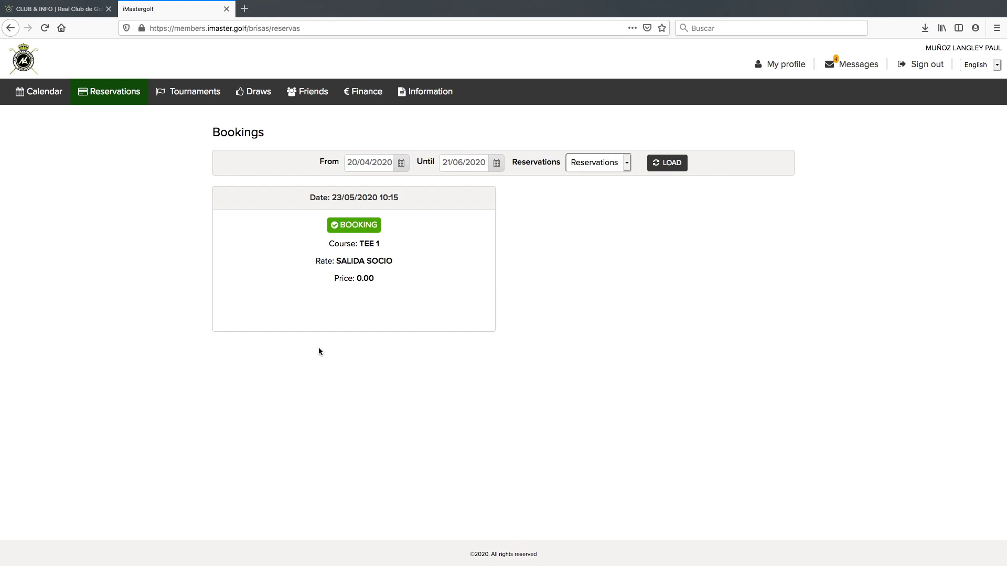
# - Read the booking and booking cancellation messages received on 21/05/2020 at 15:41, closing each one after reading
pyautogui.click(844, 67)
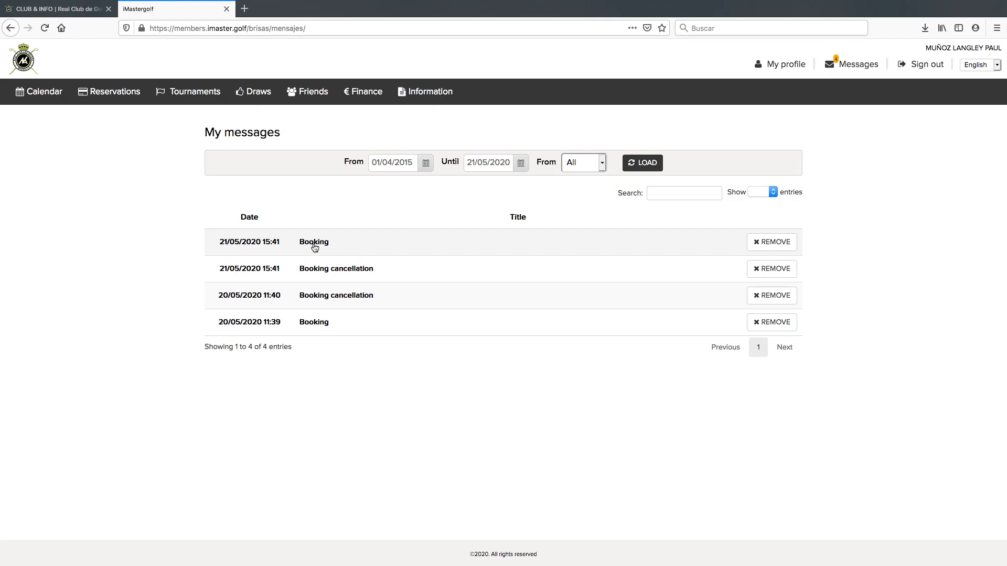
pyautogui.click(315, 247)
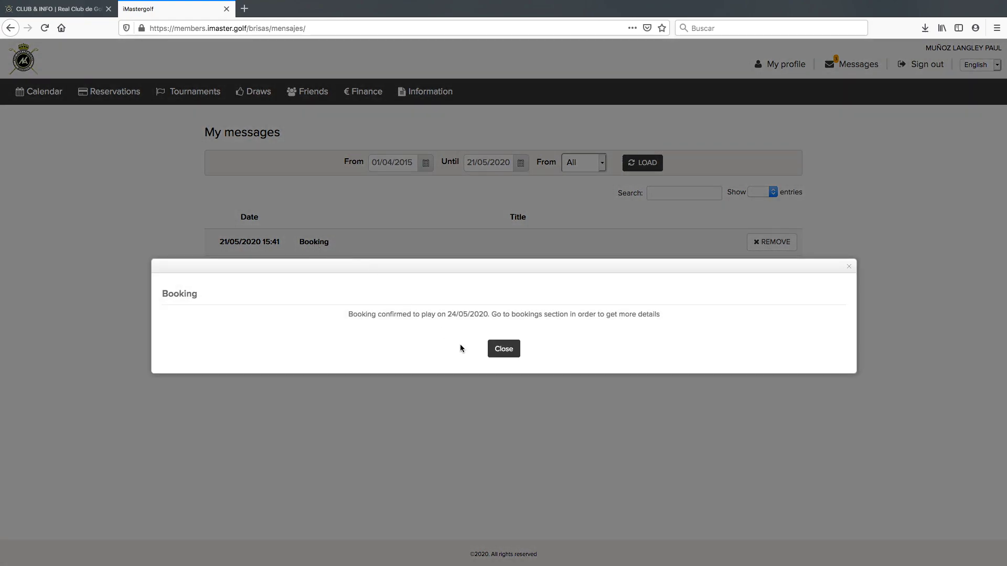
pyautogui.click(494, 353)
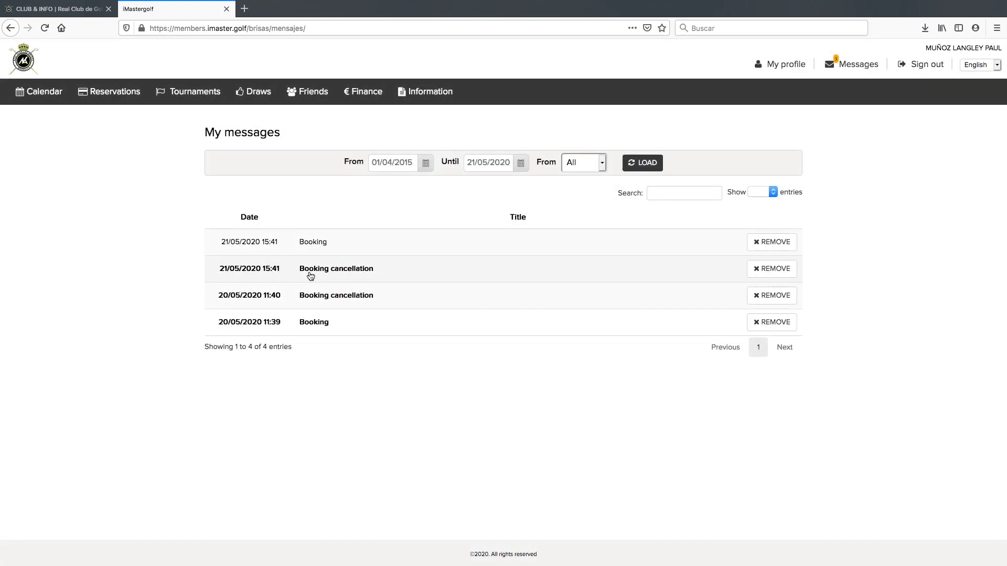
pyautogui.click(313, 271)
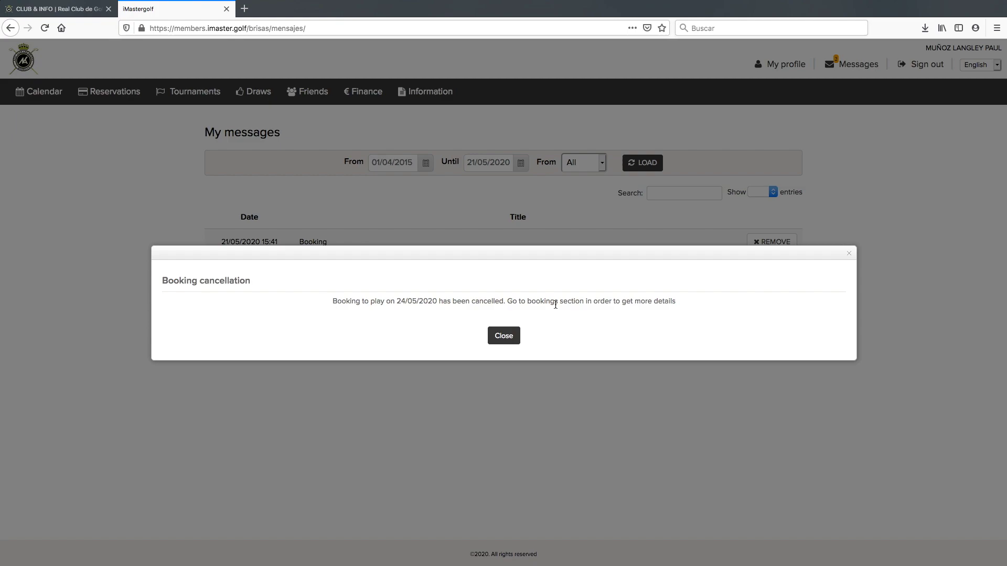
pyautogui.click(506, 338)
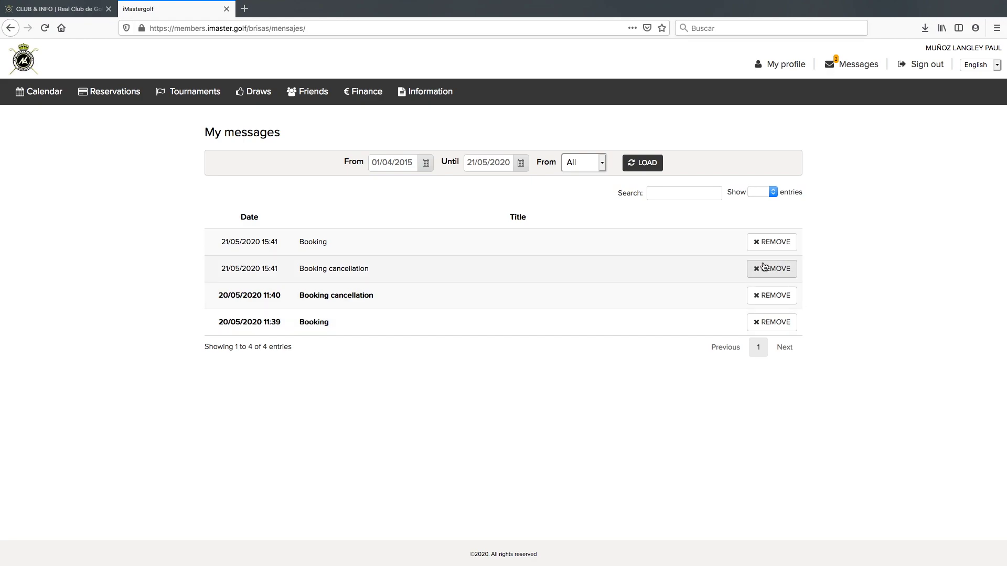
# - Delete the Booking message dated 21/05/2020 15:41 and switch back to the golf club's website
pyautogui.click(783, 246)
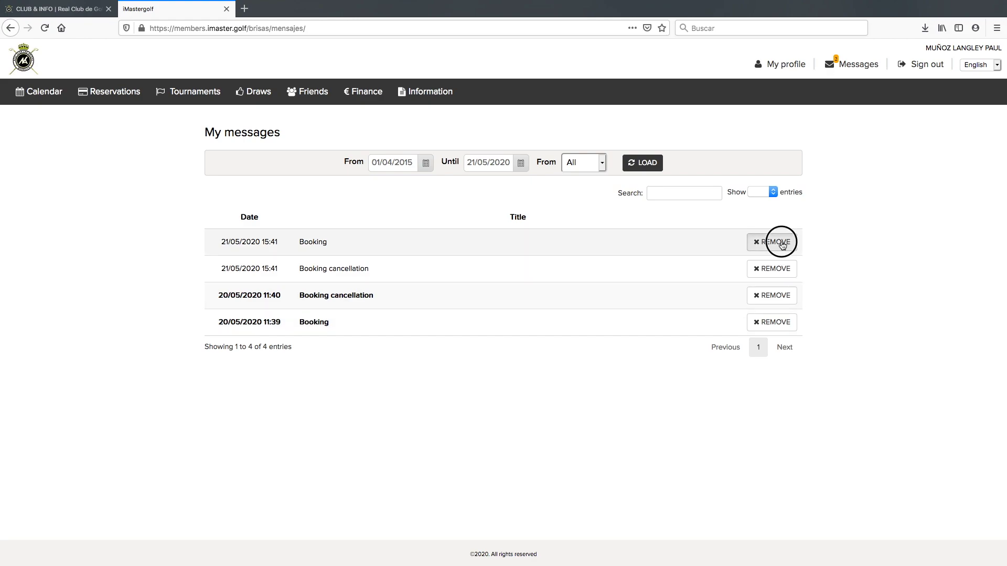
pyautogui.click(590, 251)
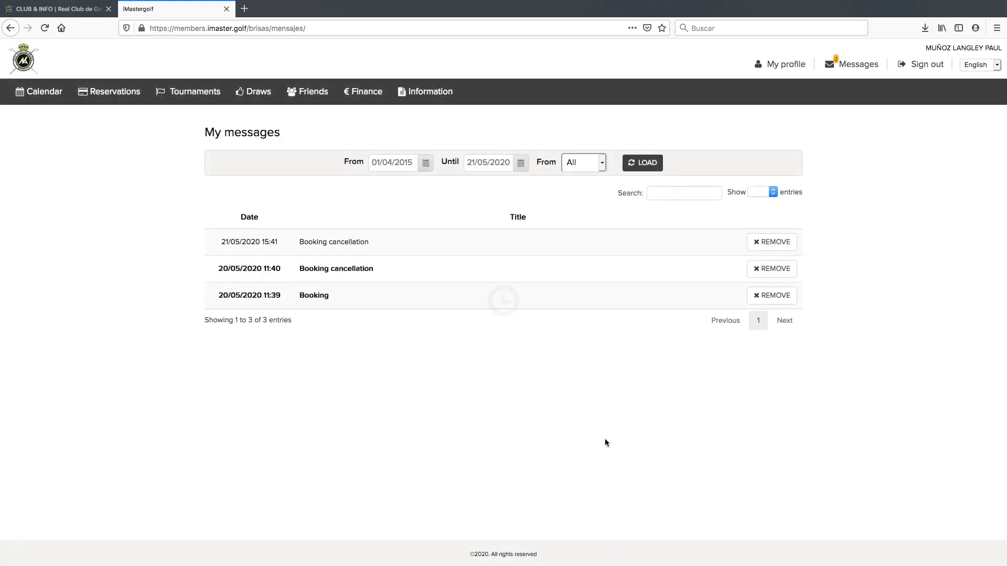
pyautogui.click(50, 10)
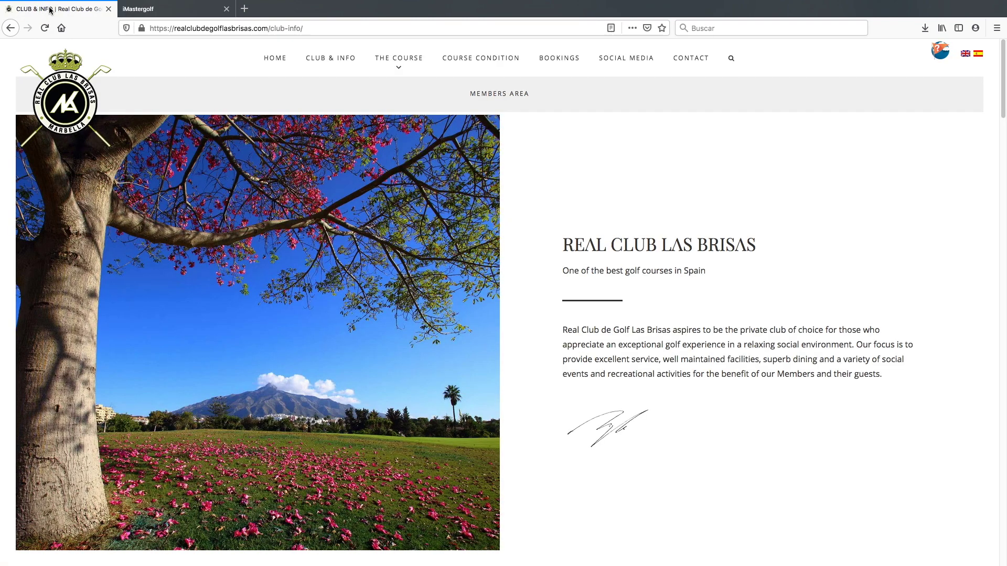